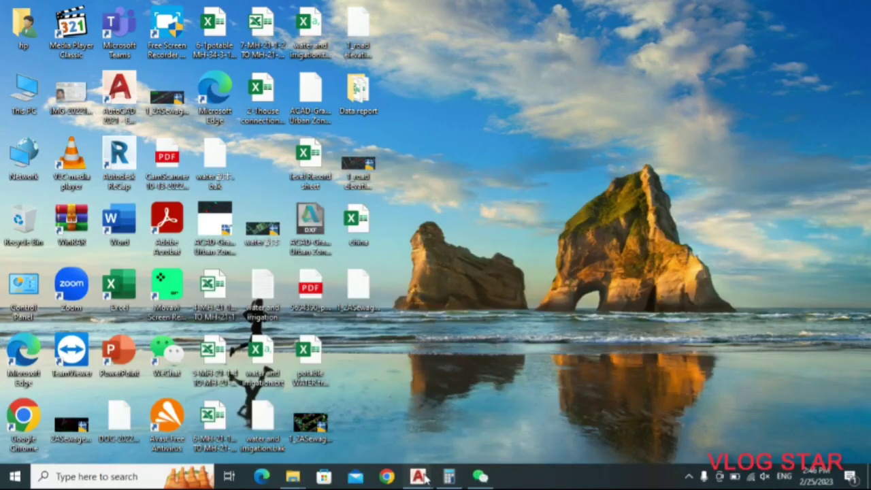
Bring up the AutoCAD Drawing1 window from the taskbar and maximize it to fill the screen
mouse_move(418, 476)
left_click(629, 406)
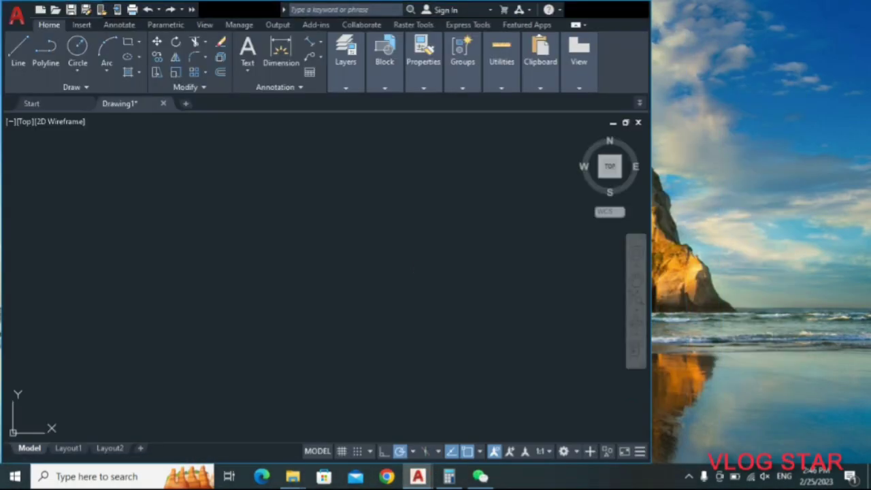
left_click(625, 11)
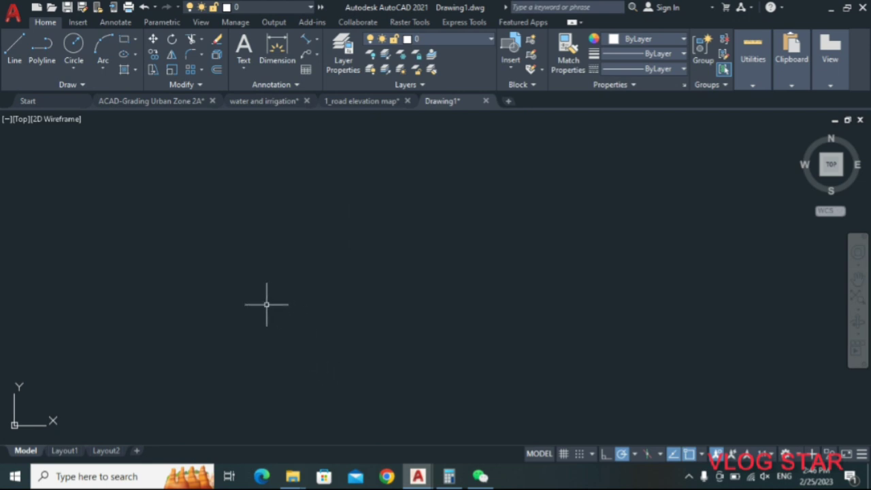
Draw a small square with the Rectangle tool and window-select it
left_click(123, 40)
left_click(235, 275)
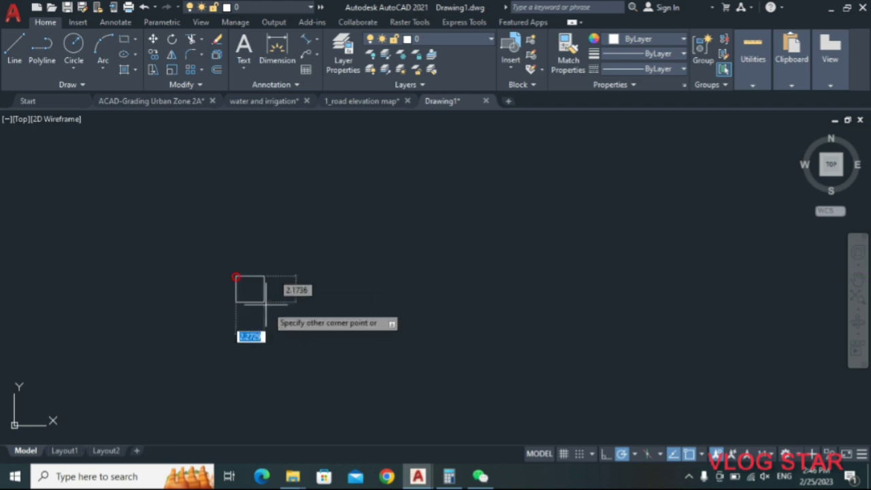
left_click(299, 335)
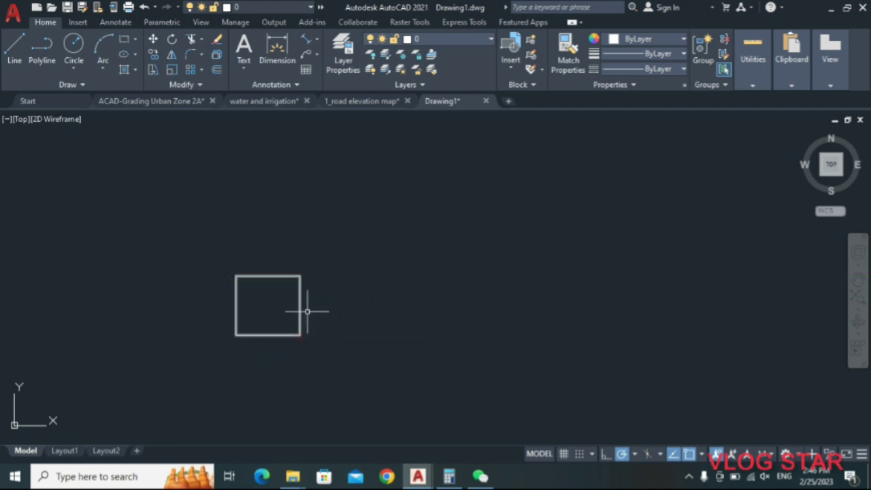
scroll(364, 319, "down", 3)
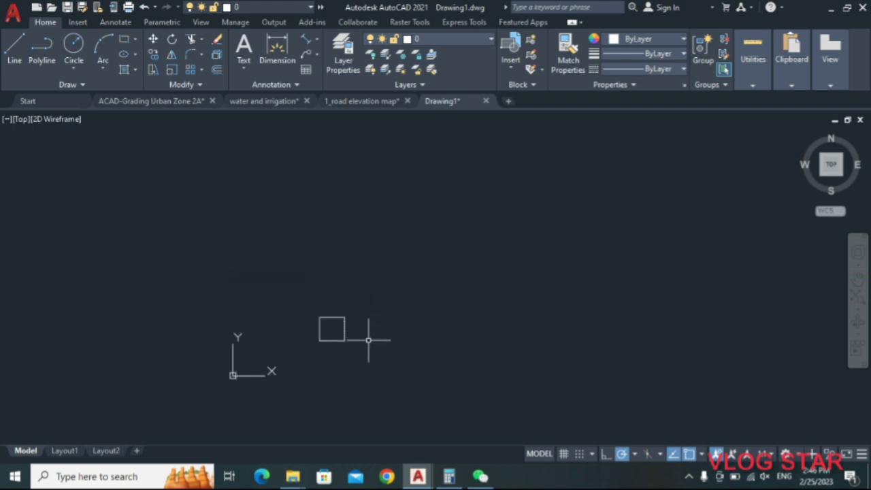
left_click(389, 374)
left_click(294, 296)
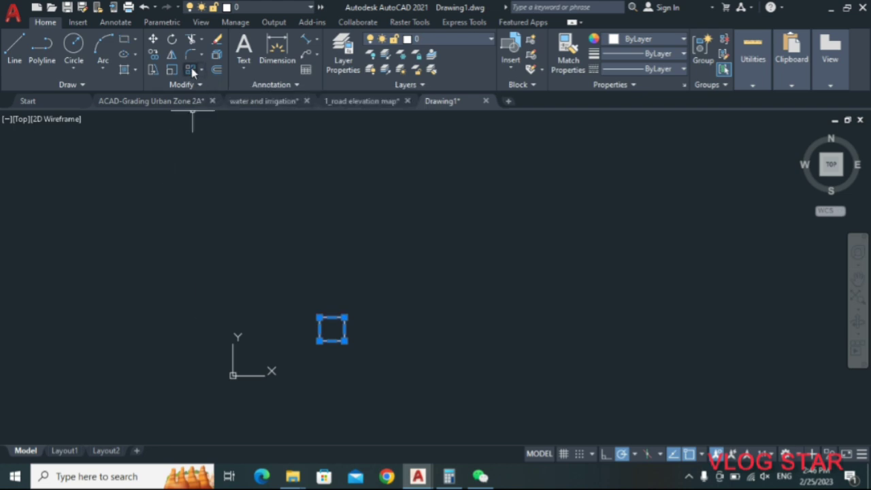
Turn the selected square into a rectangular array of 4 columns by 3 rows
left_click(192, 70)
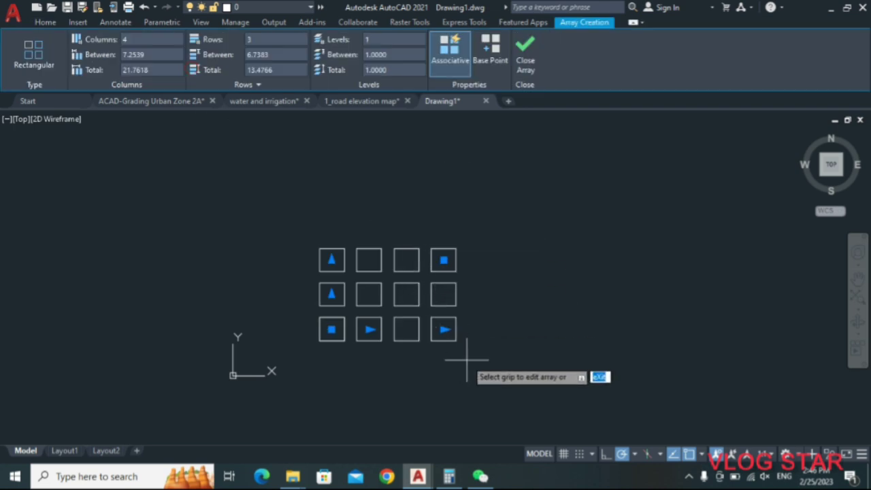
key("Return")
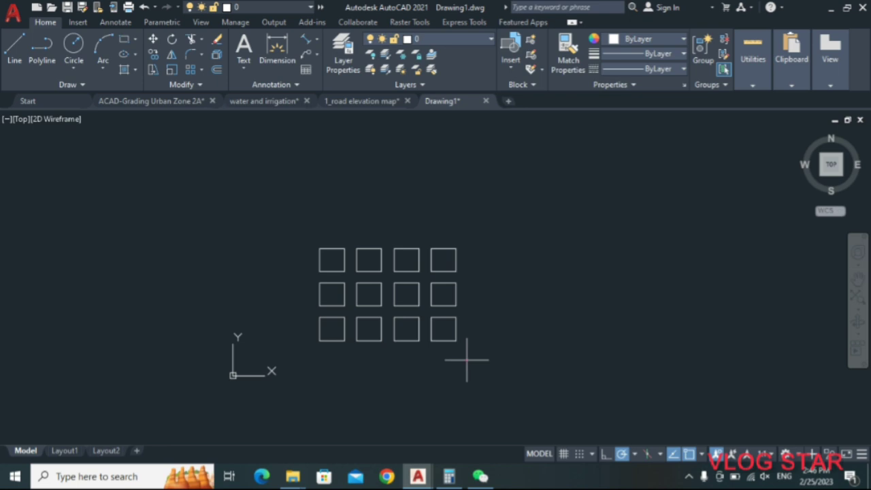
left_click(466, 360)
left_click(276, 206)
key("Escape")
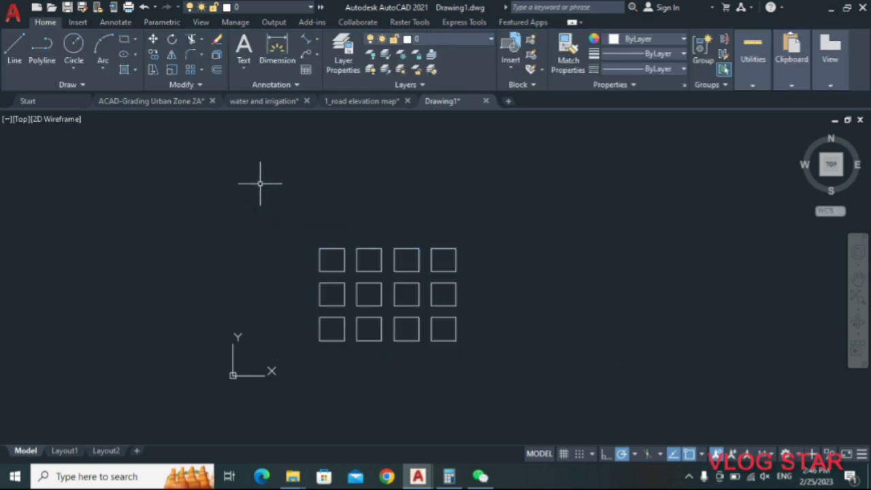
Select the square array and set it to 5 columns and 5 rows
left_click(482, 389)
left_click(241, 196)
type("5")
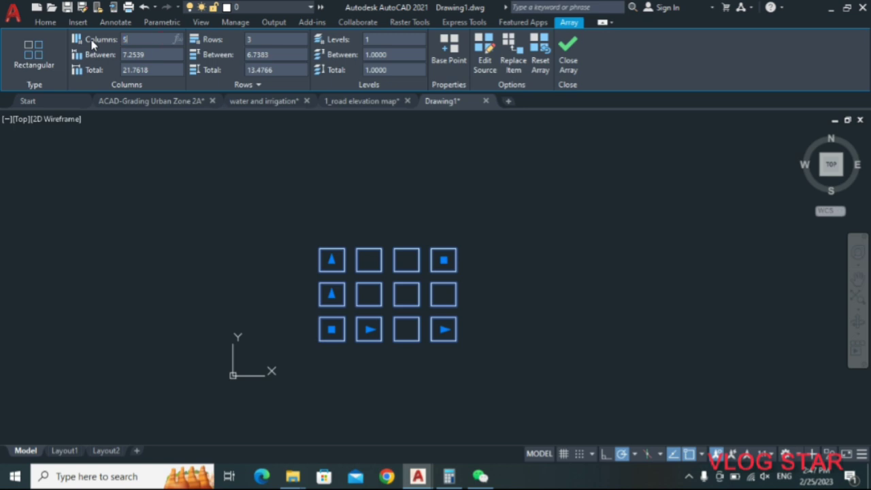
left_click(258, 39)
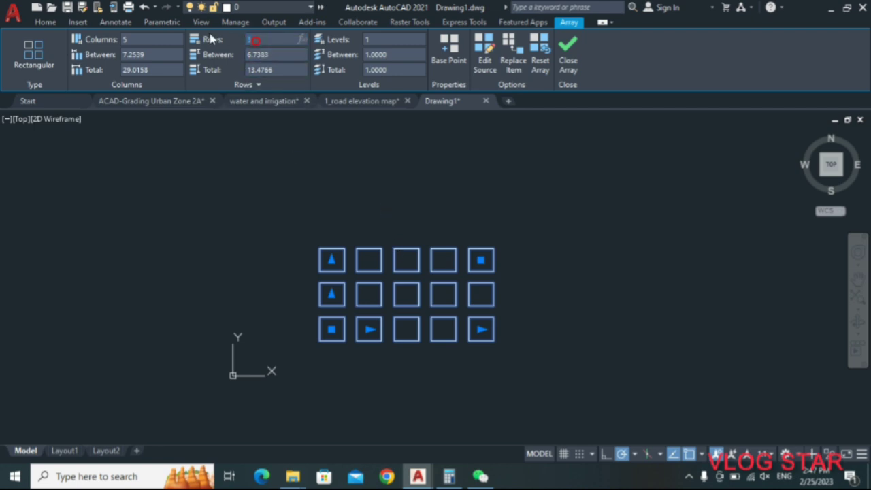
type("5")
left_click(150, 38)
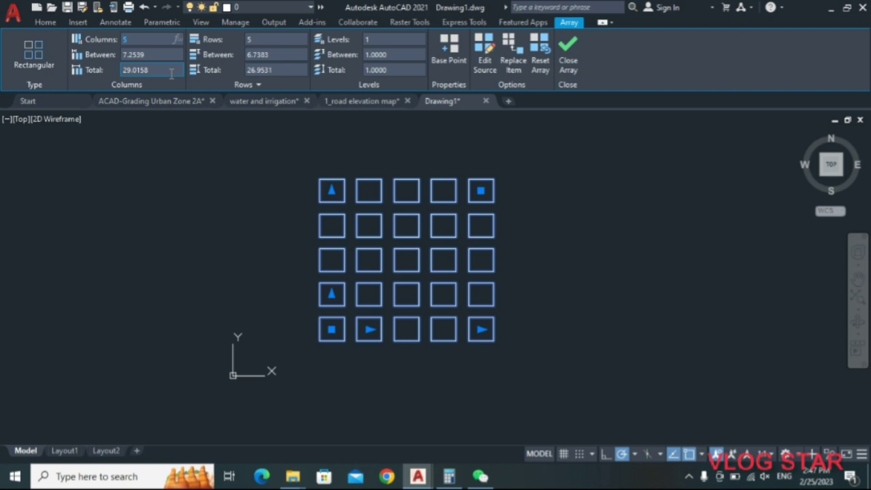
Space the columns and rows 12.5 apart so each direction totals 50 units
left_click(158, 55)
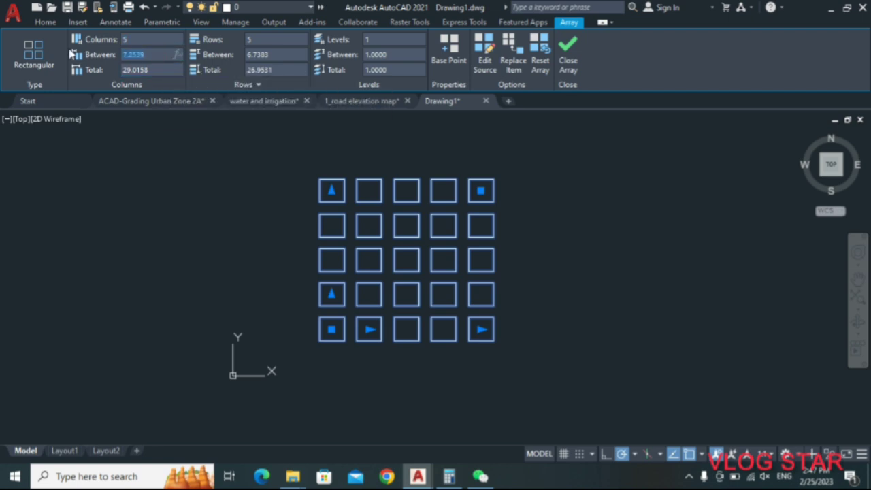
type("10")
left_click(295, 55)
type("10")
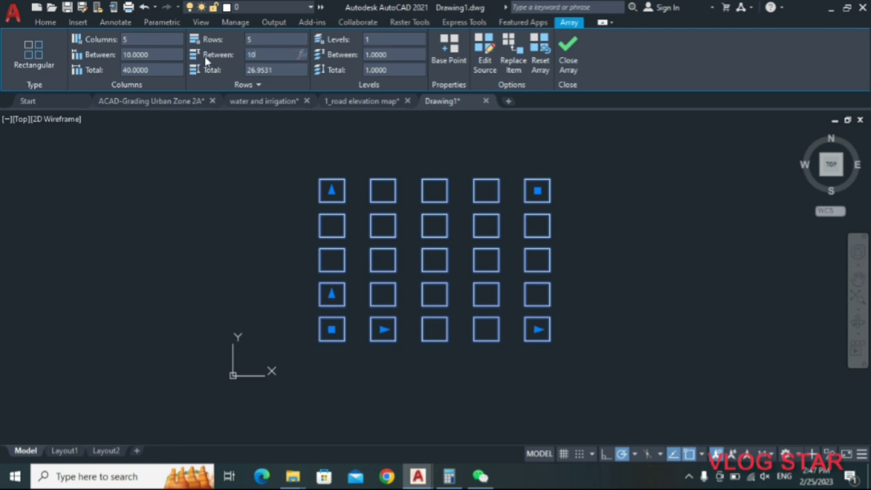
left_click(170, 69)
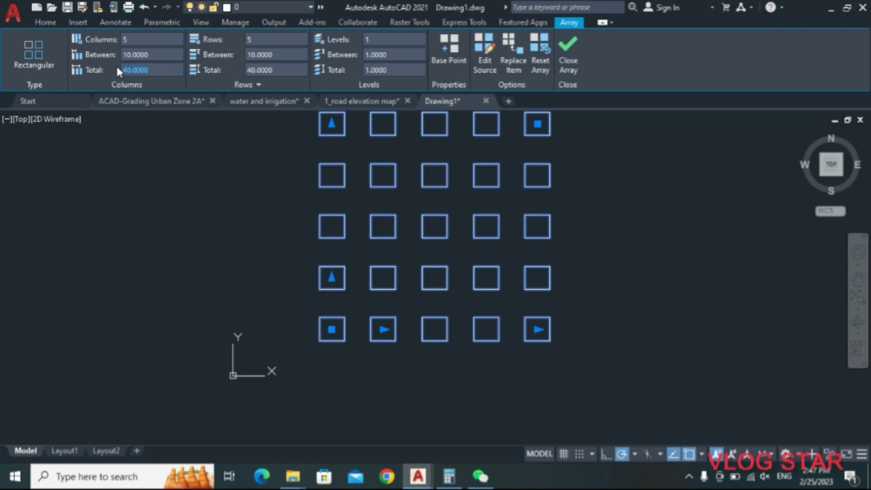
type("10")
left_click(257, 70)
left_click(147, 70)
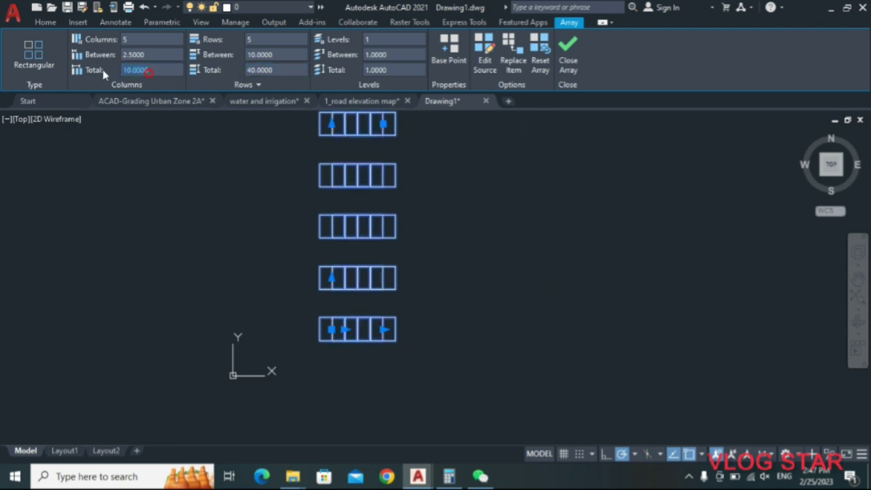
type("0")
left_click(272, 68)
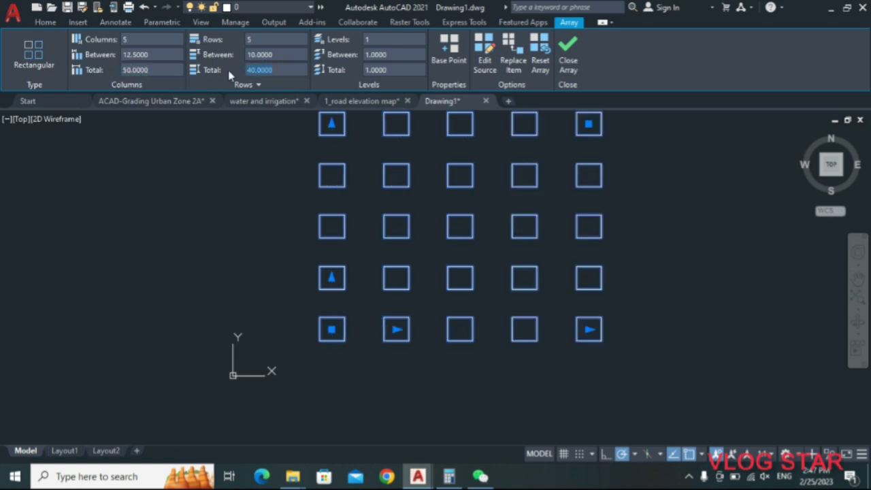
type("50")
key("Return")
left_click(282, 190)
Zoom in and out to inspect the 5×5 grid of squares
left_click(270, 202)
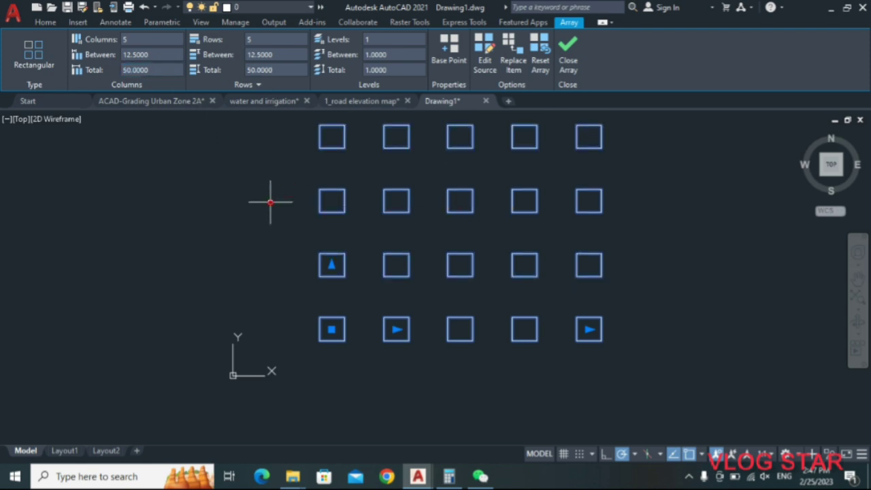
scroll(270, 202, "down", 2)
scroll(315, 229, "down", 3)
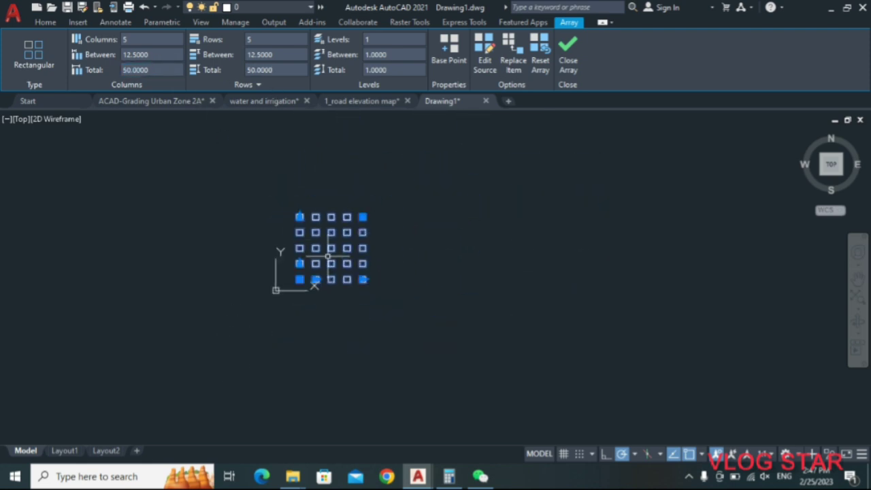
scroll(330, 265, "up", 1)
scroll(330, 266, "up", 5)
scroll(333, 245, "down", 5)
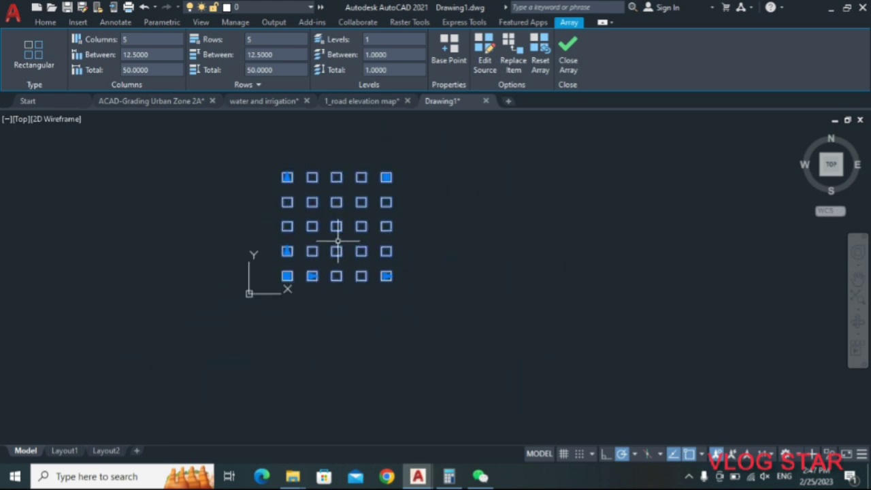
scroll(368, 291, "up", 1)
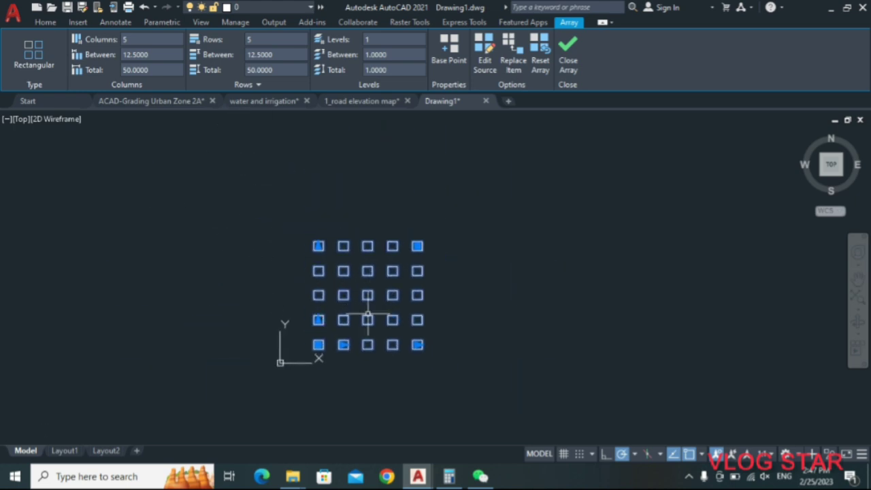
scroll(367, 318, "up", 2)
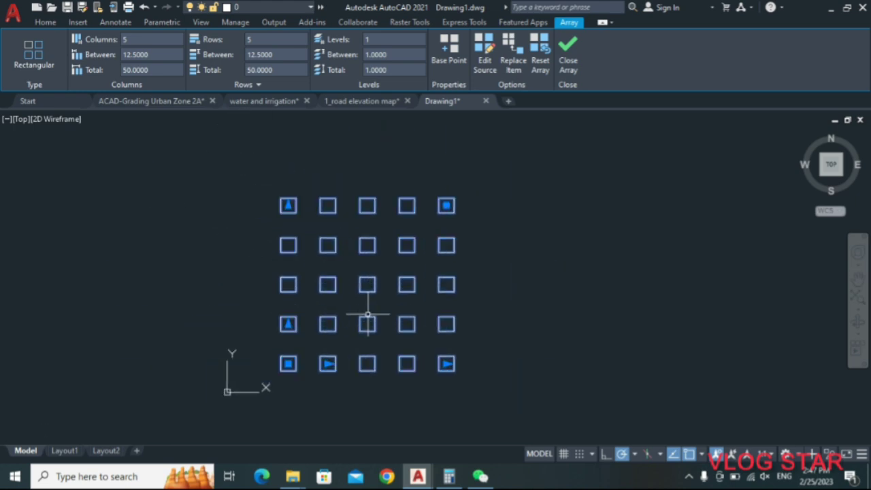
left_click(689, 476)
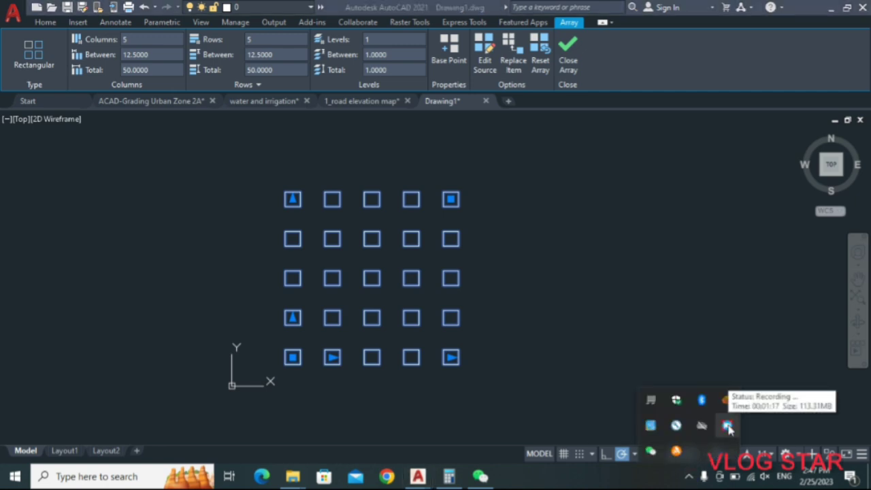
Exit array editing, leaving the finished 5×5 grid in the drawing
left_click(476, 356)
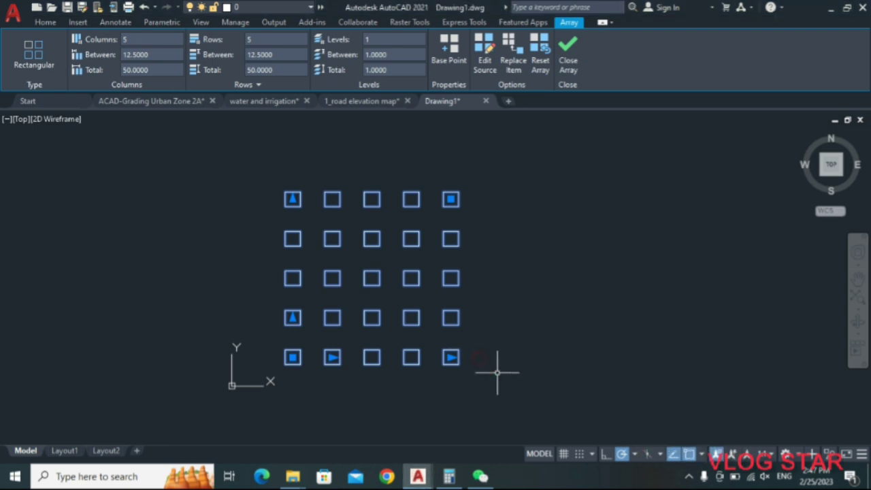
left_click(504, 376)
left_click(234, 171)
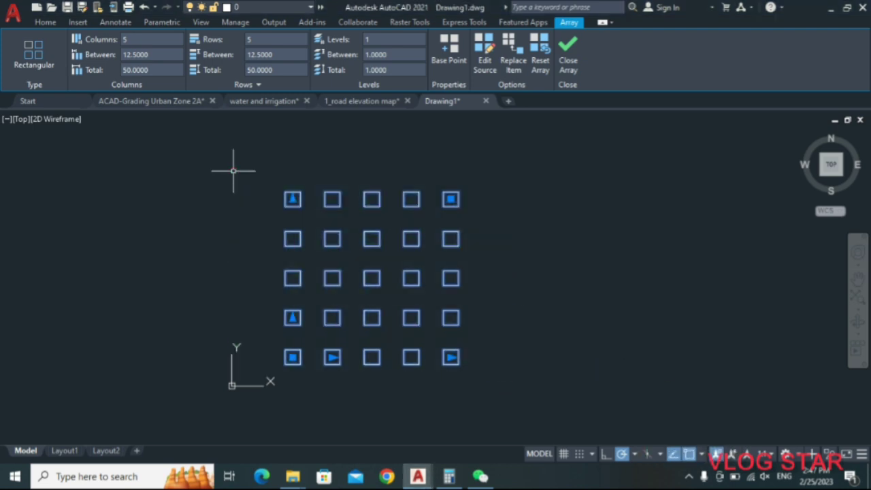
key("Escape")
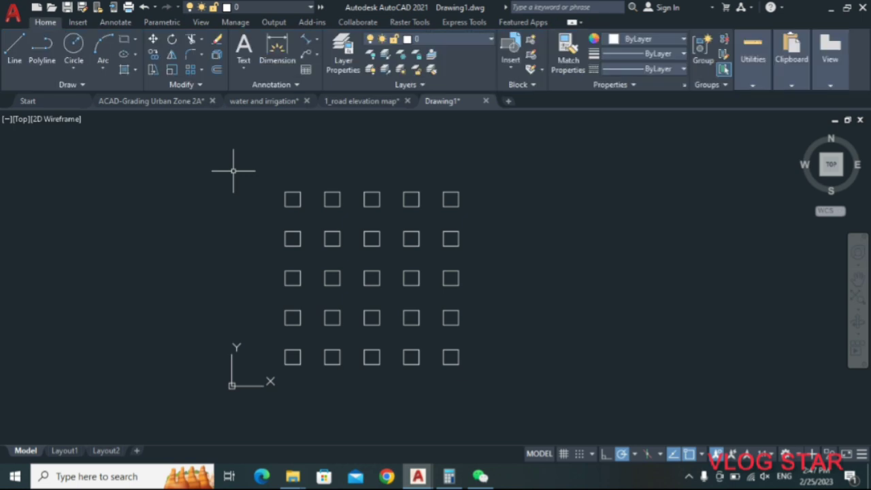
Zoom out and pan the grid to the left to clear space on its right
scroll(233, 170, "down", 2)
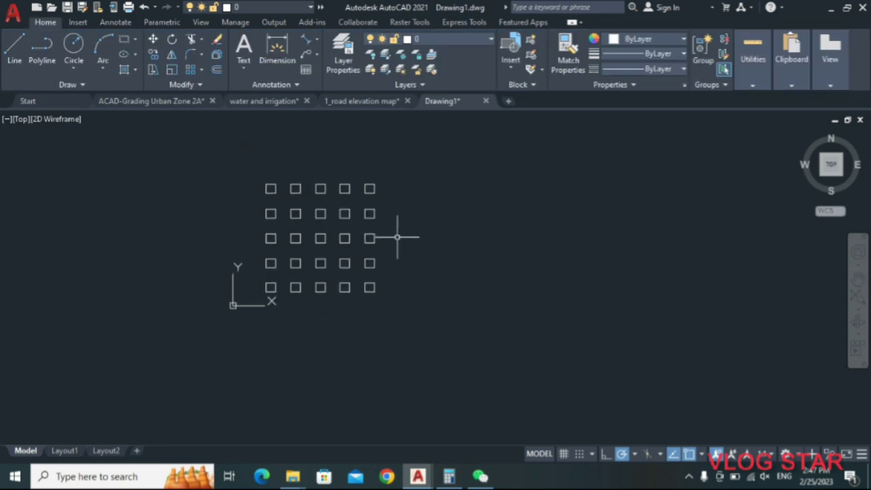
middle_click_drag(399, 238, 266, 261)
scroll(298, 282, "up", 2)
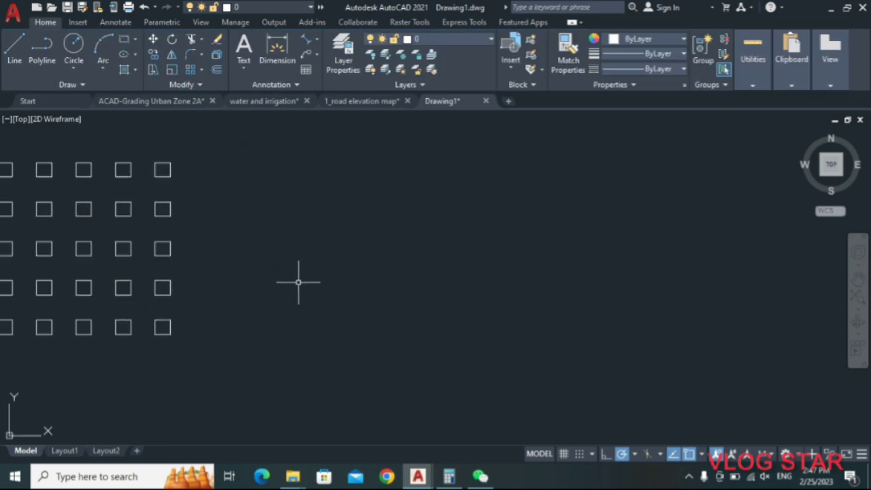
type("c")
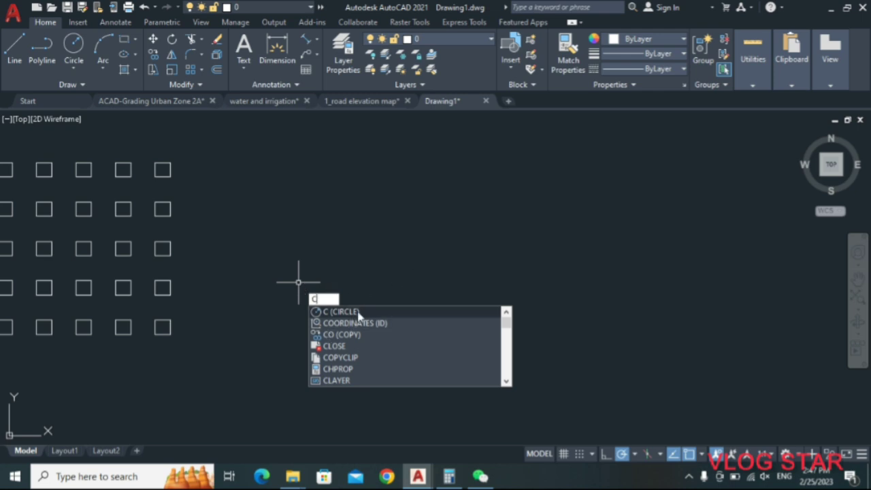
Draw a circle to the right of the square grid
left_click(359, 312)
left_click(417, 248)
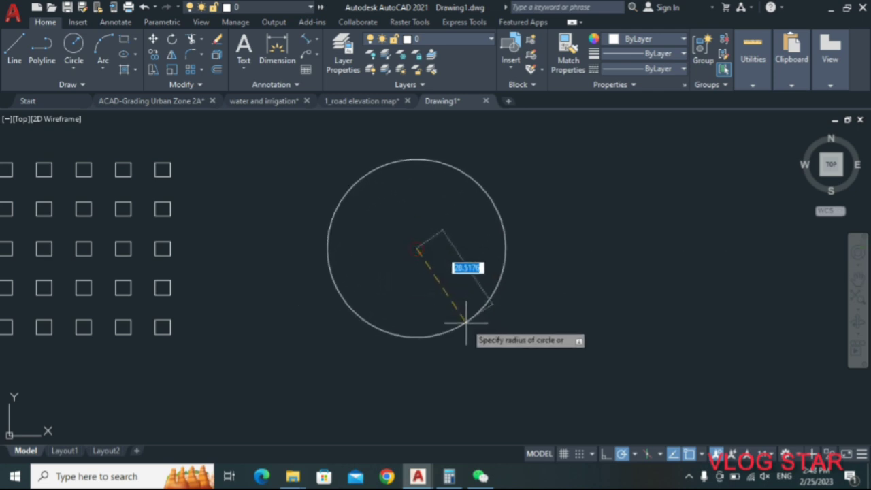
left_click(458, 307)
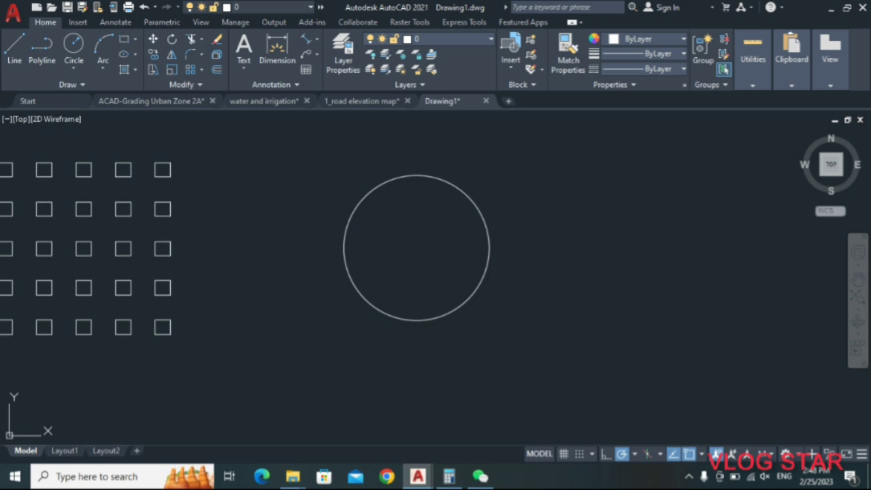
Draw two lines from the circle's right edge to its centre and up to its top
type("l")
key("Return")
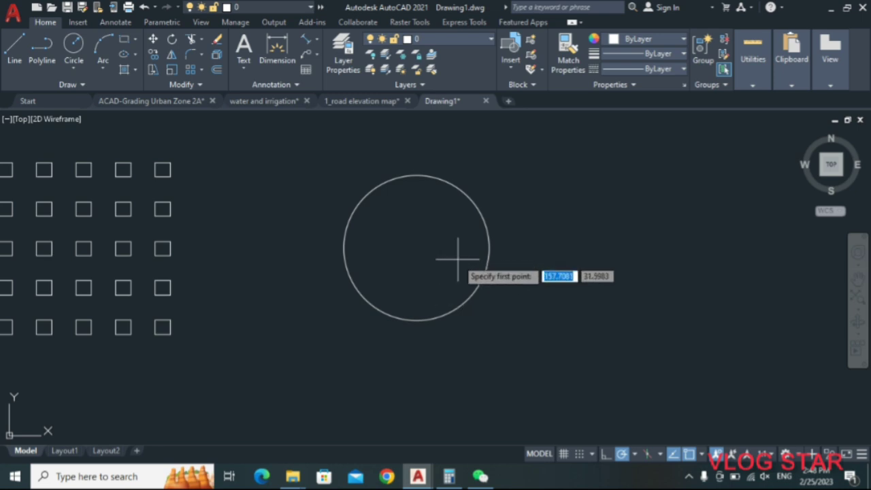
left_click(489, 248)
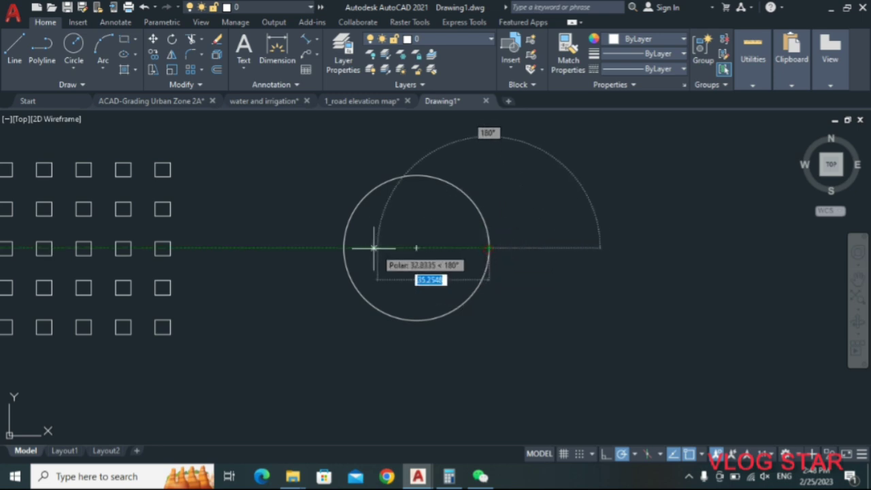
left_click(417, 248)
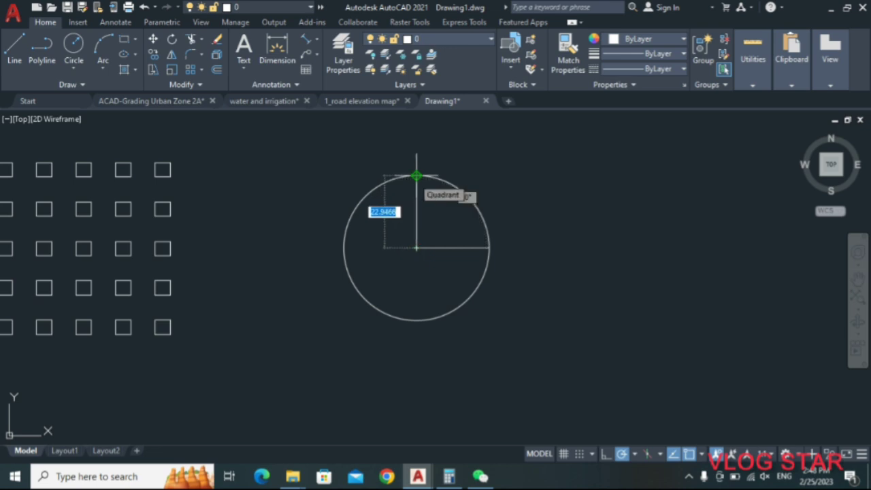
left_click(416, 176)
key("Return")
middle_click_drag(431, 229, 443, 252)
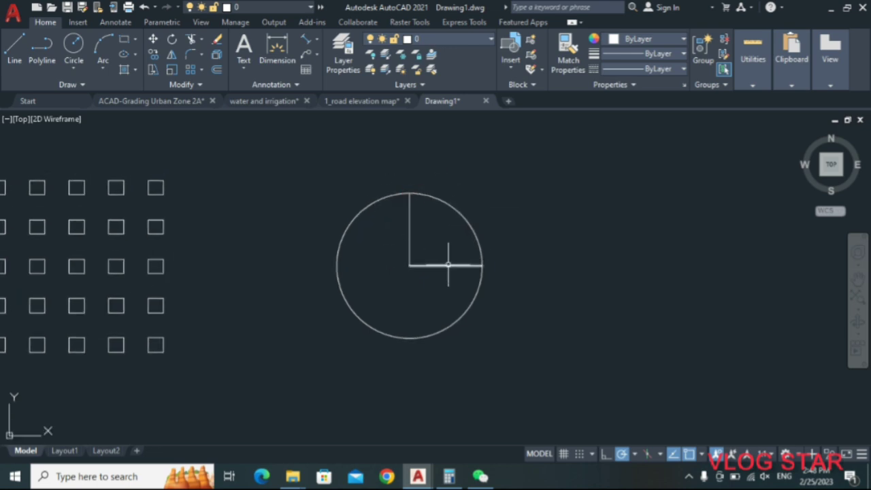
Polar-array the horizontal radius line around the circle's centre, redoing it after a misplaced centre
left_click(447, 264)
left_click(202, 71)
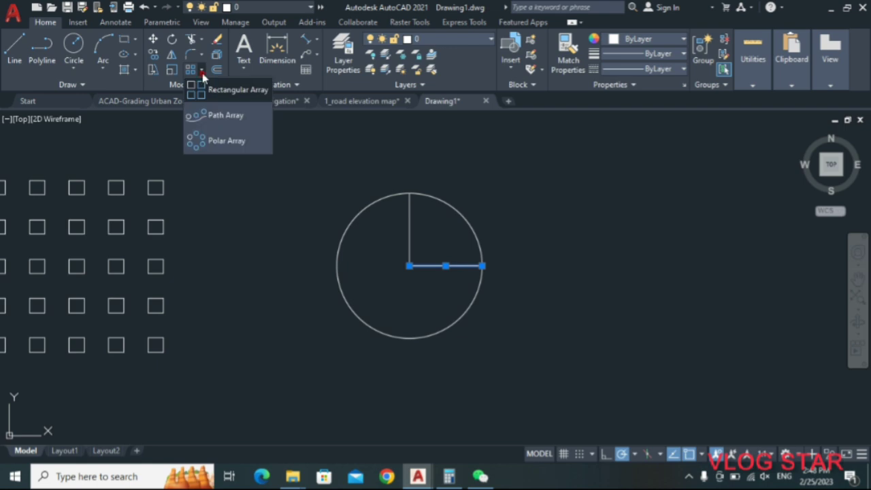
left_click(216, 140)
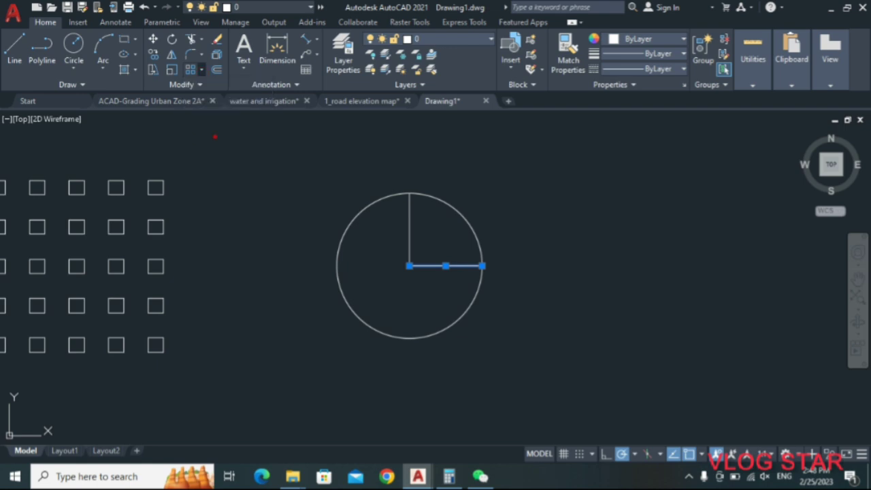
left_click(462, 266)
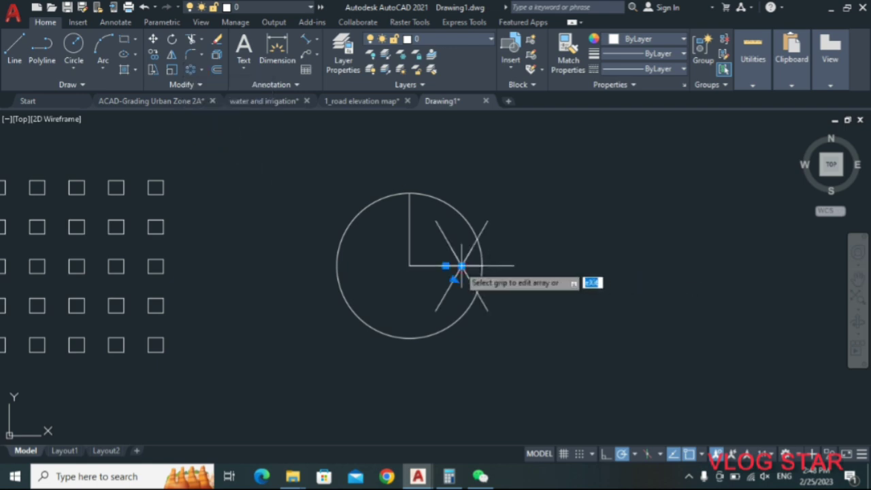
key("Return")
key("ctrl+z")
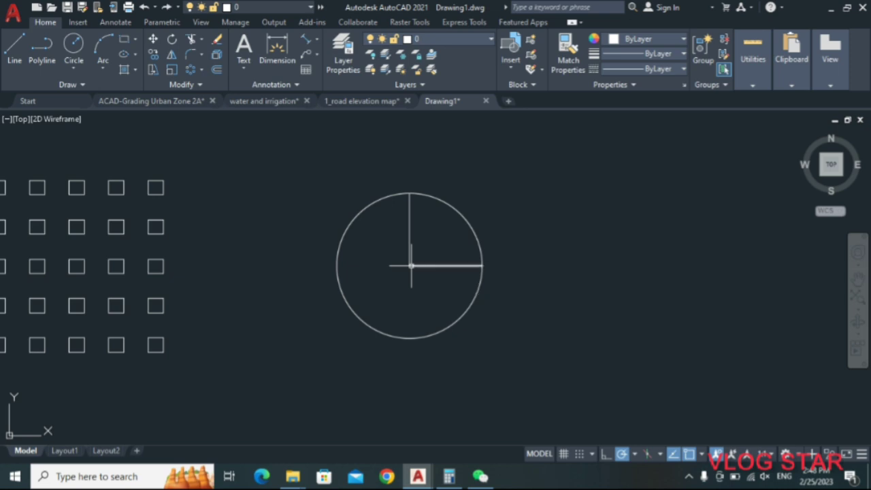
left_click(429, 266)
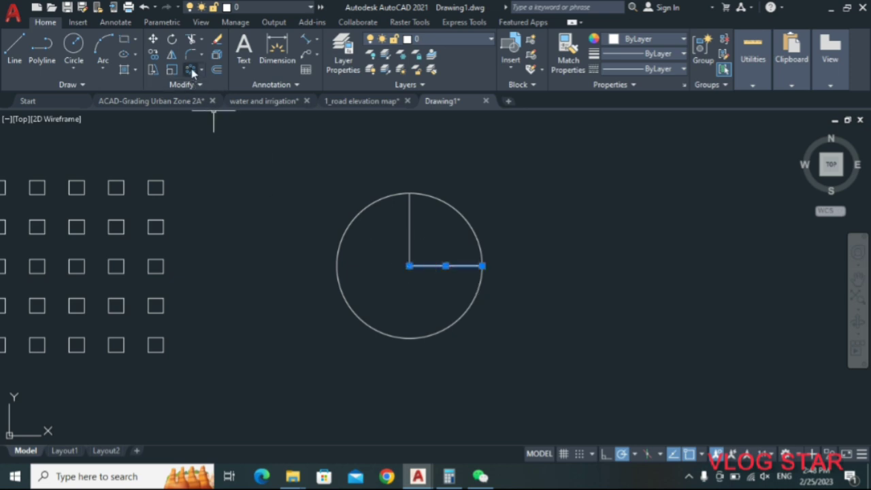
left_click(191, 70)
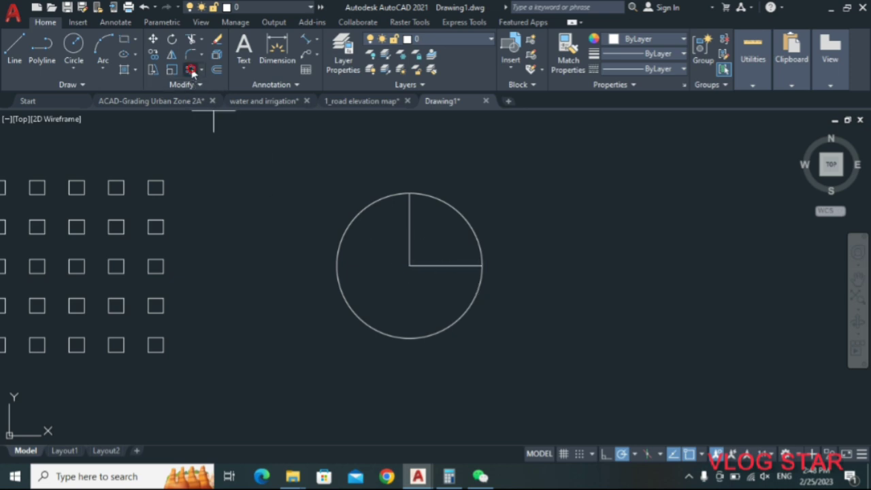
left_click(409, 266)
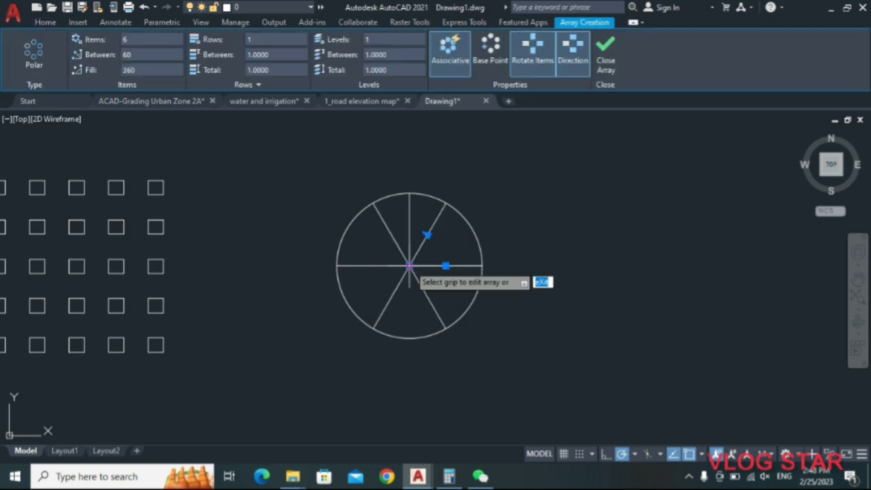
Set the polar array to 10 items, 36° apart, filling 360°, and commit it
left_click(148, 37)
type("10")
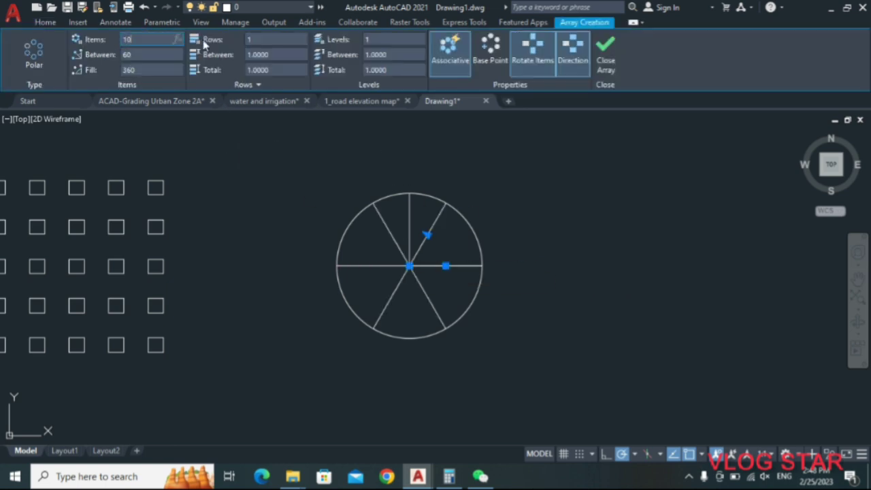
left_click(270, 41)
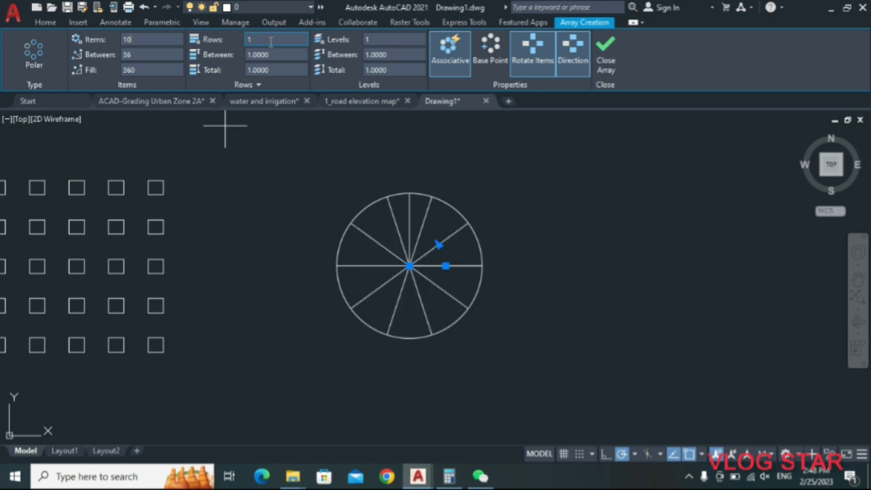
left_click(141, 54)
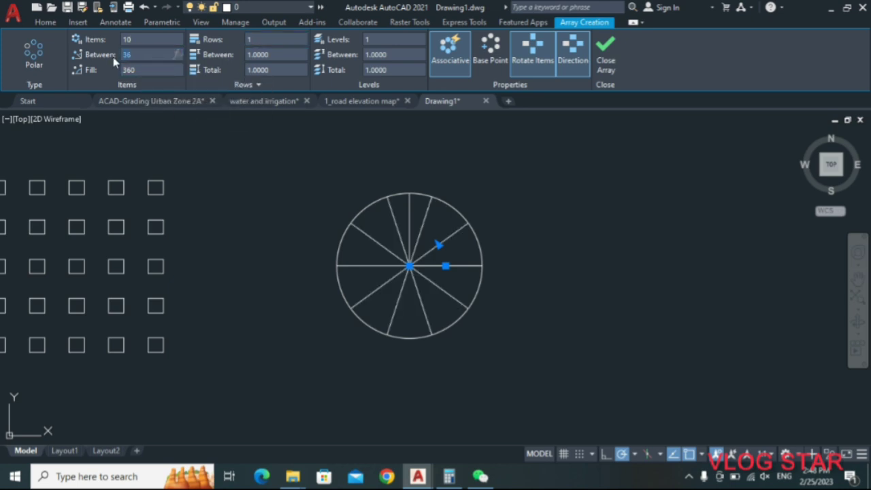
type("50")
left_click(274, 55)
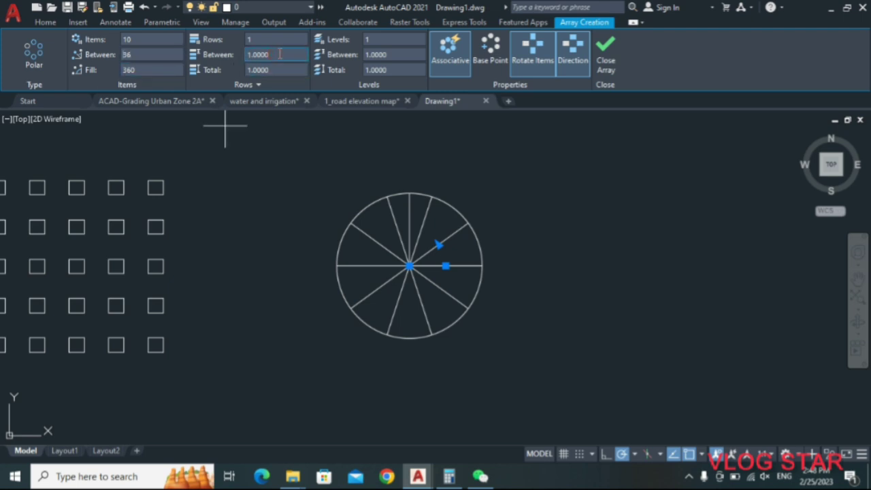
left_click(260, 58)
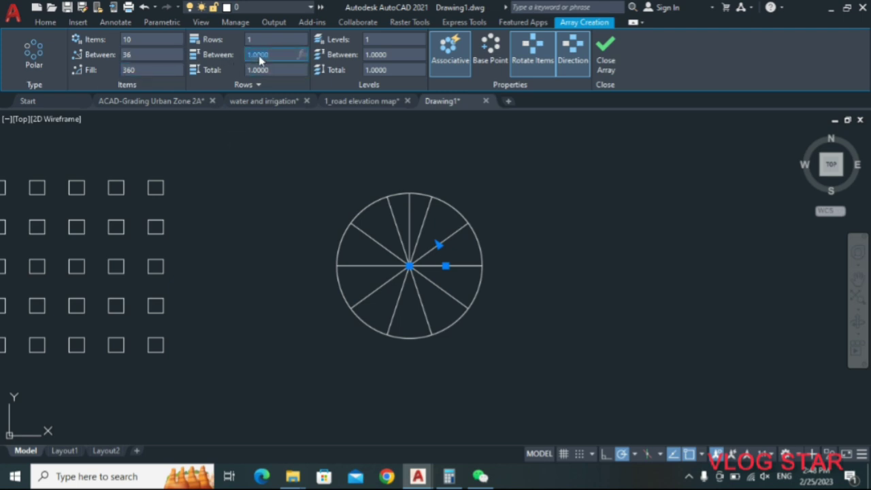
type("5")
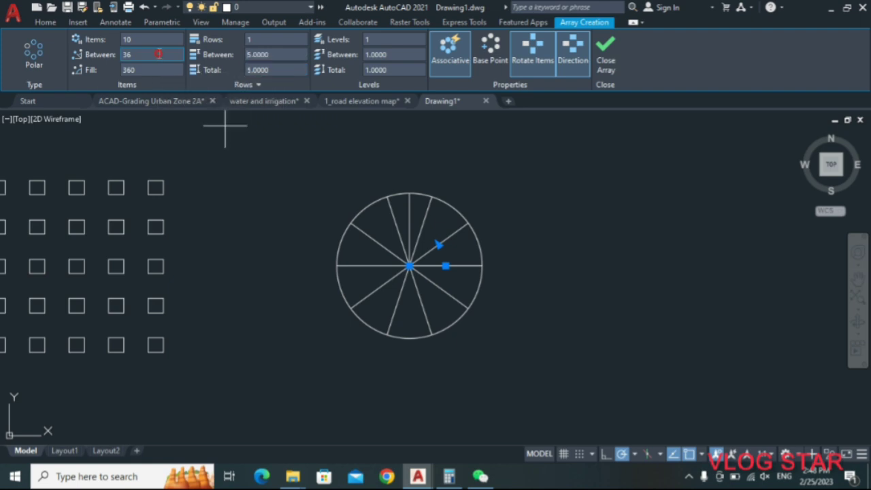
left_click(152, 56)
left_click(149, 70)
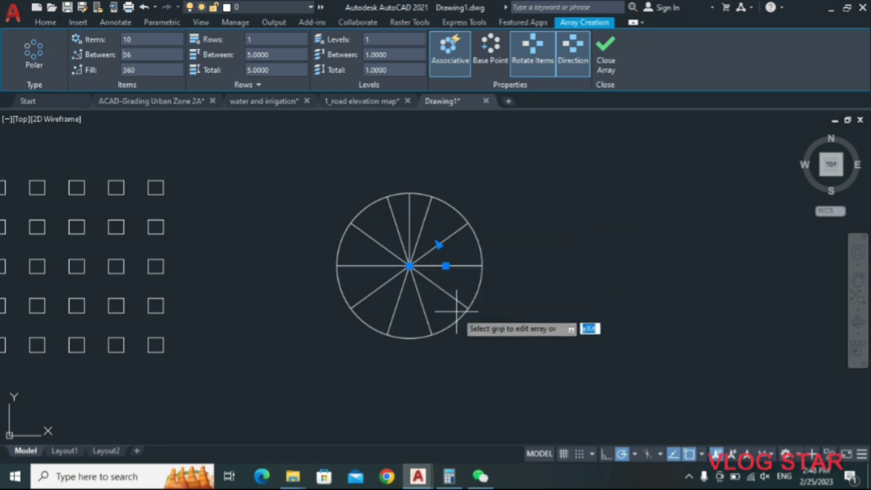
key("Return")
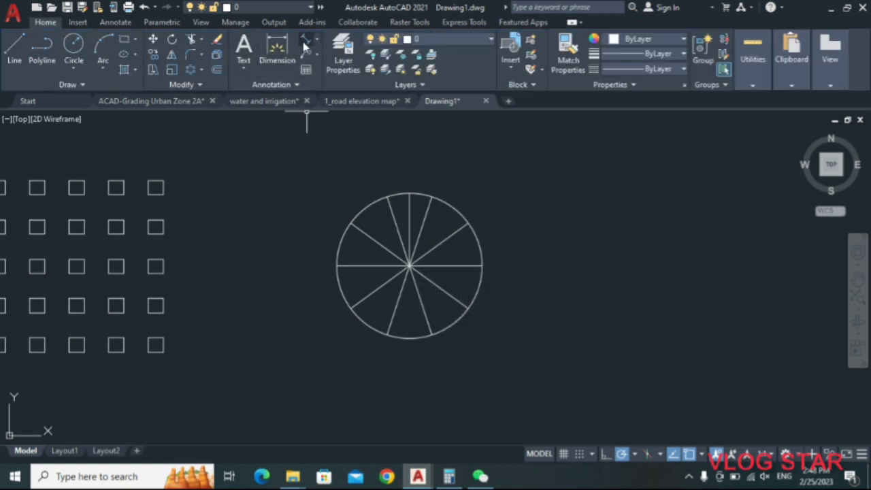
Dimension the chord between two adjacent spoke ends just outside the circle's right side
left_click(466, 222)
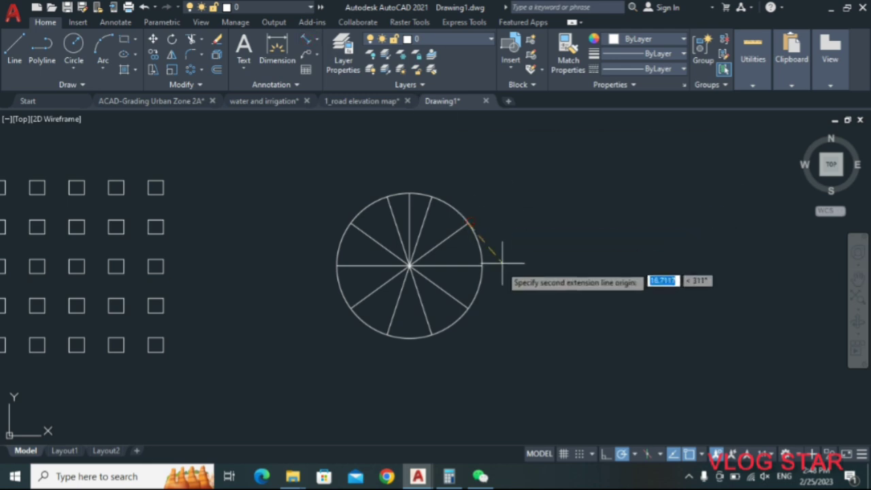
left_click(481, 265)
left_click(499, 237)
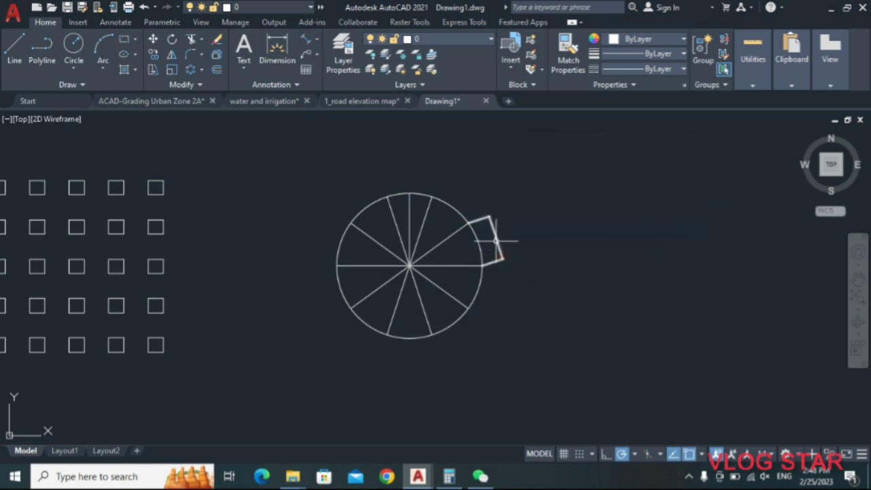
scroll(497, 239, "up", 5)
scroll(503, 218, "up", 2)
scroll(507, 207, "down", 6)
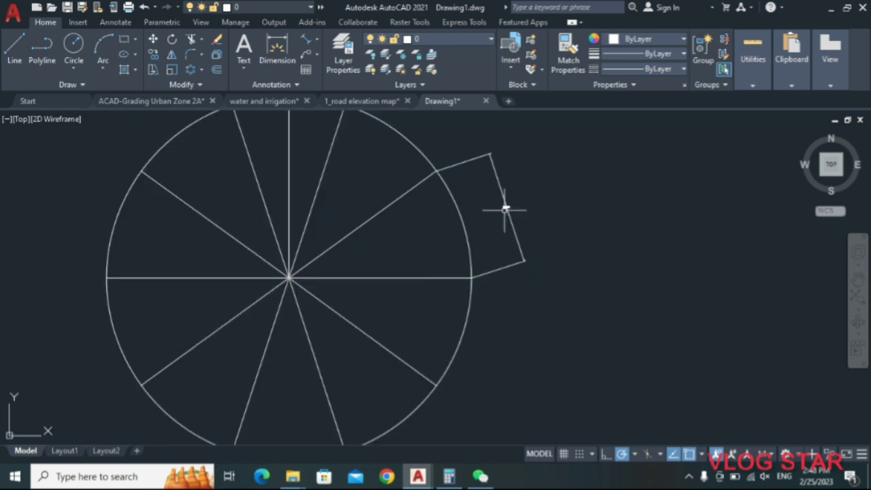
scroll(505, 209, "down", 2)
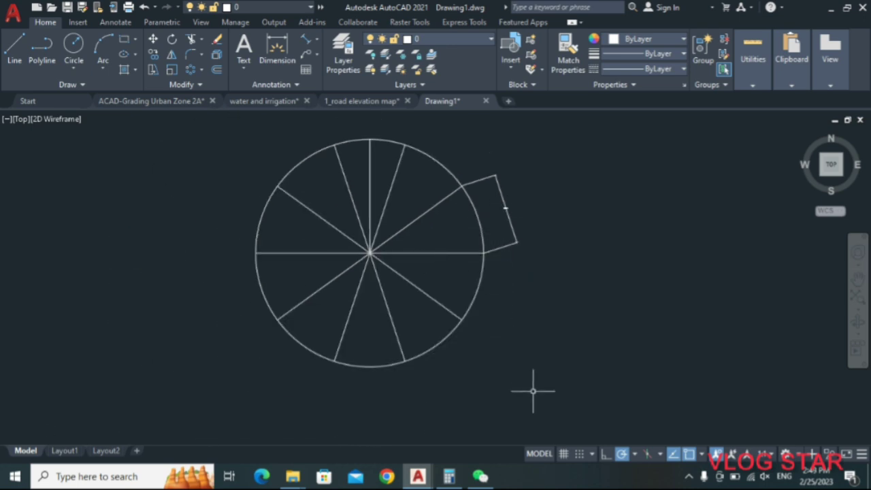
left_click(520, 376)
left_click(504, 342)
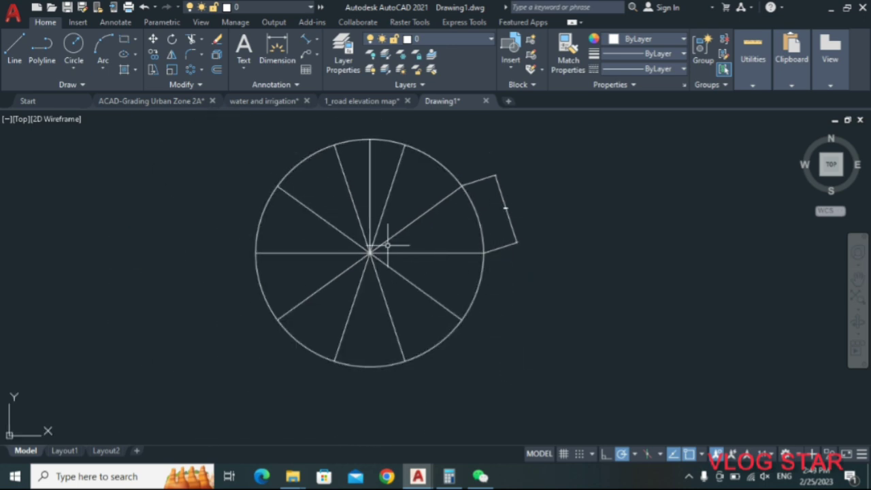
Change the radial array's item count from 10 to 50 spokes, then deselect it
left_click(421, 292)
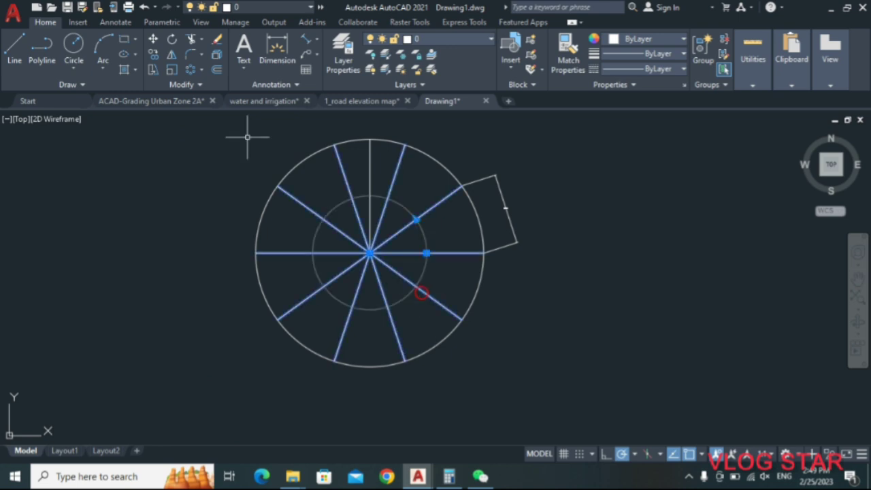
left_click(150, 40)
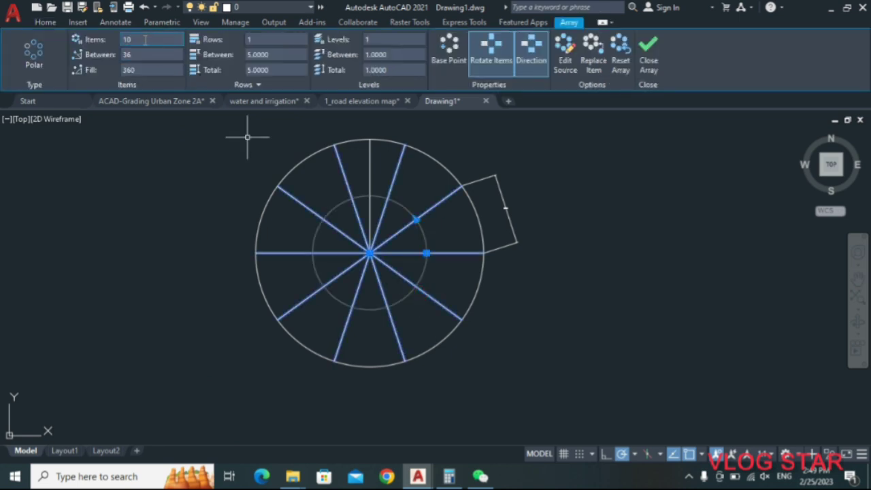
type("5")
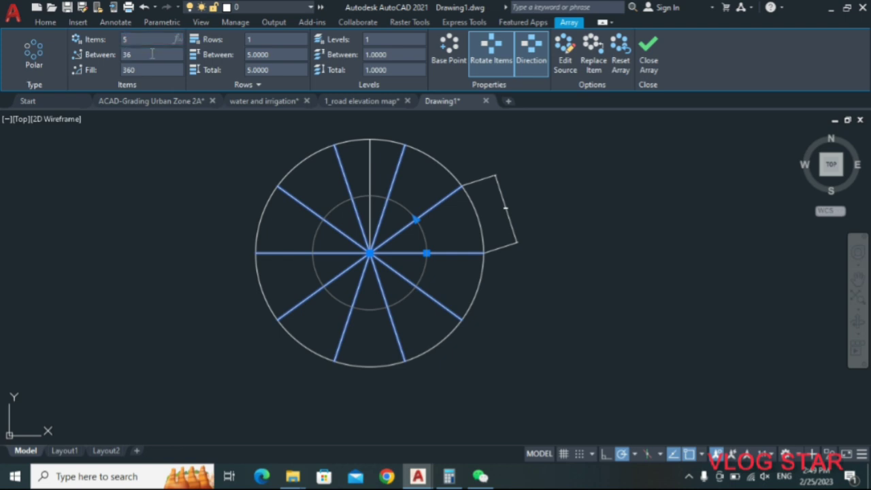
type("0")
left_click(283, 41)
left_click(283, 41)
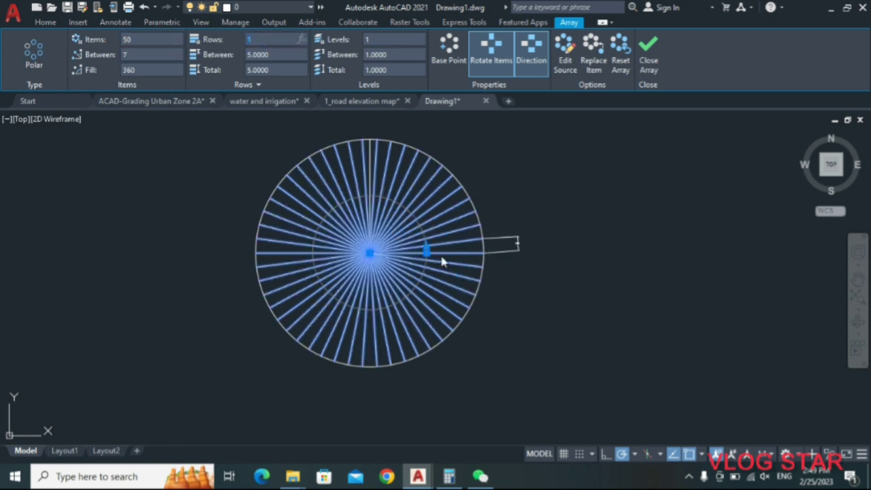
left_click(456, 281)
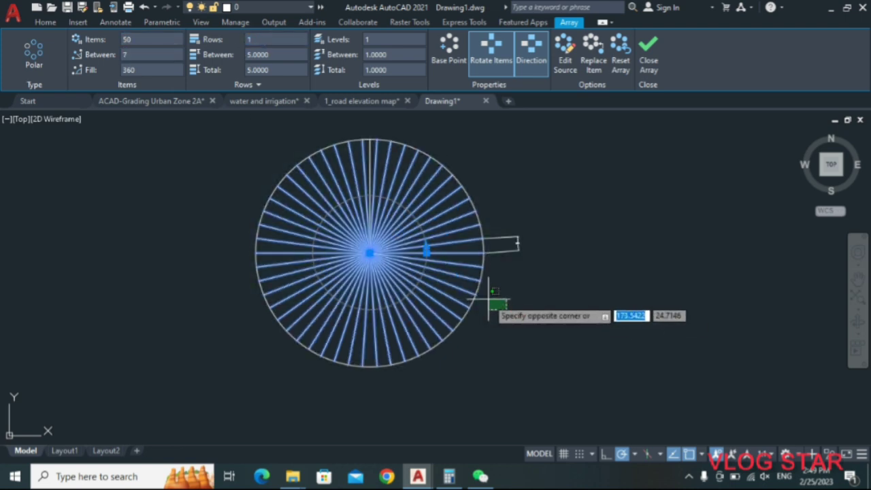
key("Escape")
key("Escape")
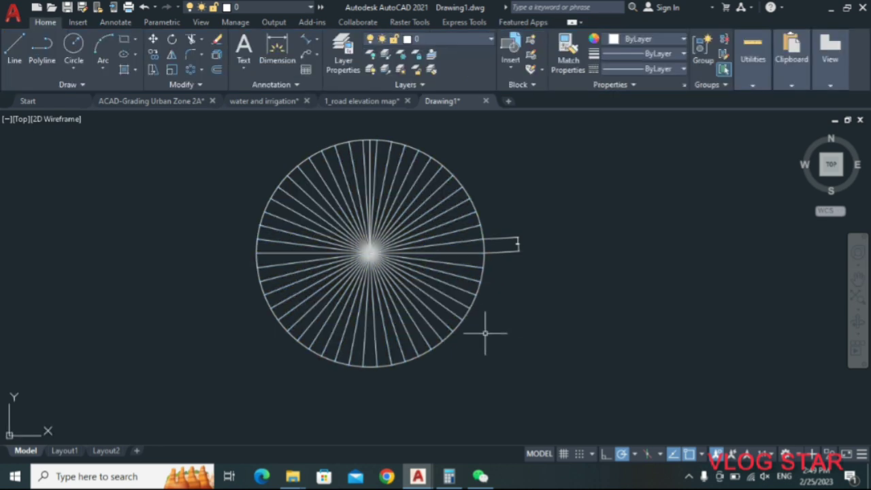
scroll(503, 340, "down", 2)
Copy the 50-spoke circle and its tab from the circle centre to a point on its right
left_click(513, 356)
left_click(399, 247)
scroll(388, 252, "up", 1)
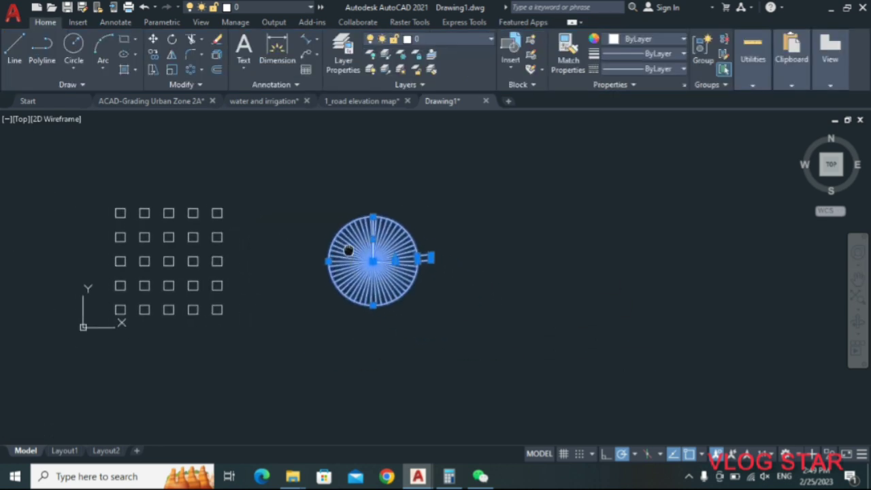
scroll(385, 262, "up", 2)
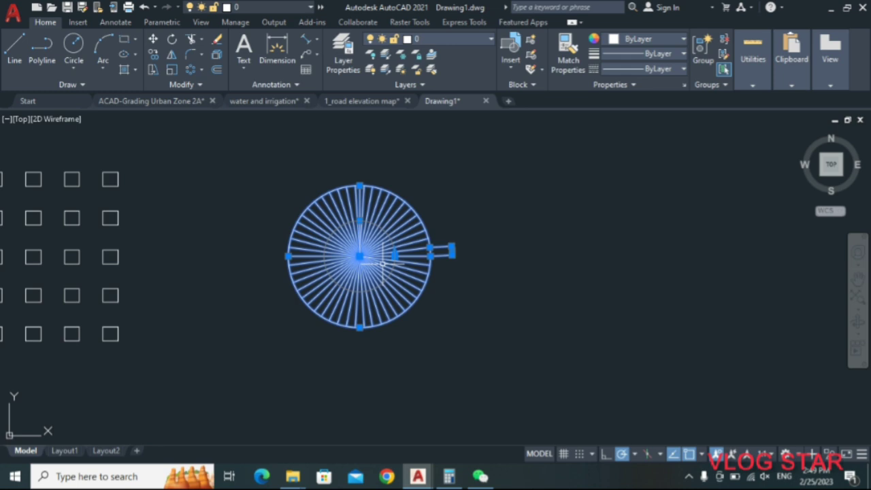
right_click(486, 291)
left_click(534, 277)
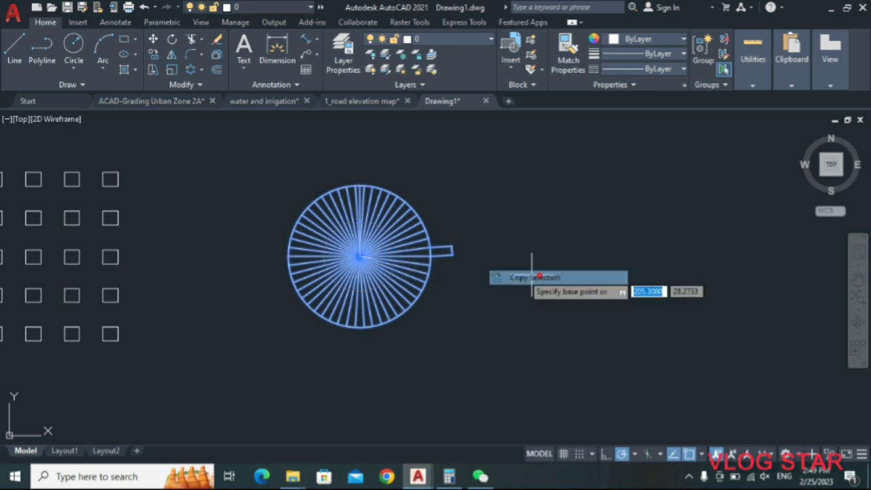
left_click(360, 256)
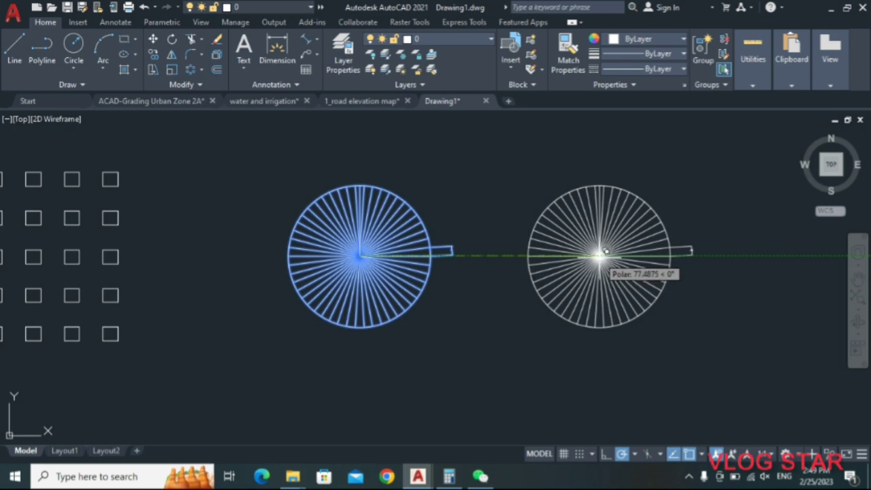
left_click(599, 257)
key("Return")
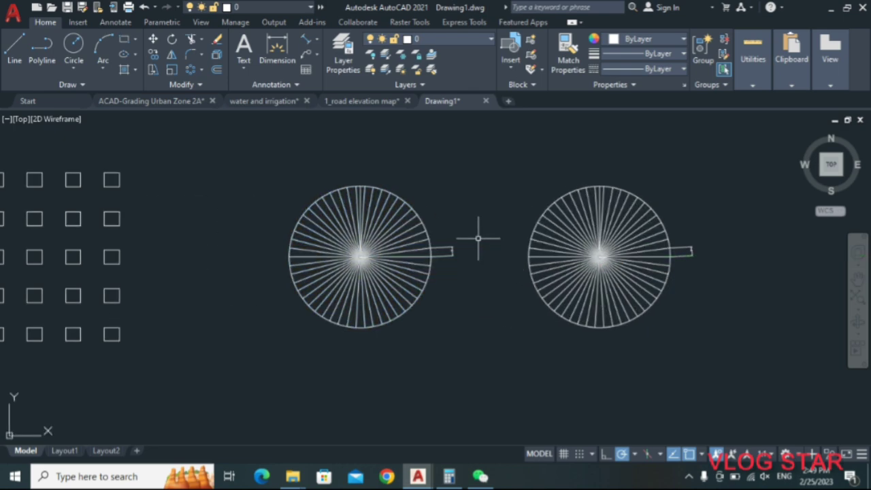
middle_click_drag(476, 238, 305, 250)
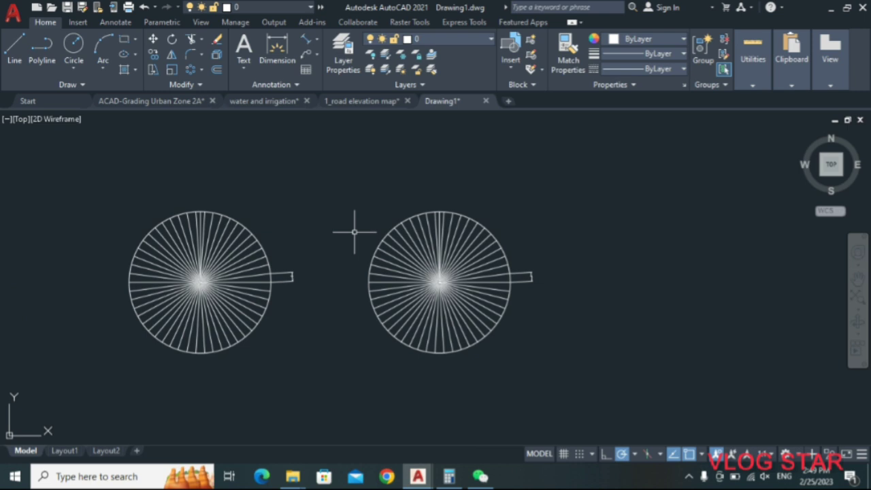
Open the Free Screen Recorder window from the hidden notification-area icons
left_click(689, 476)
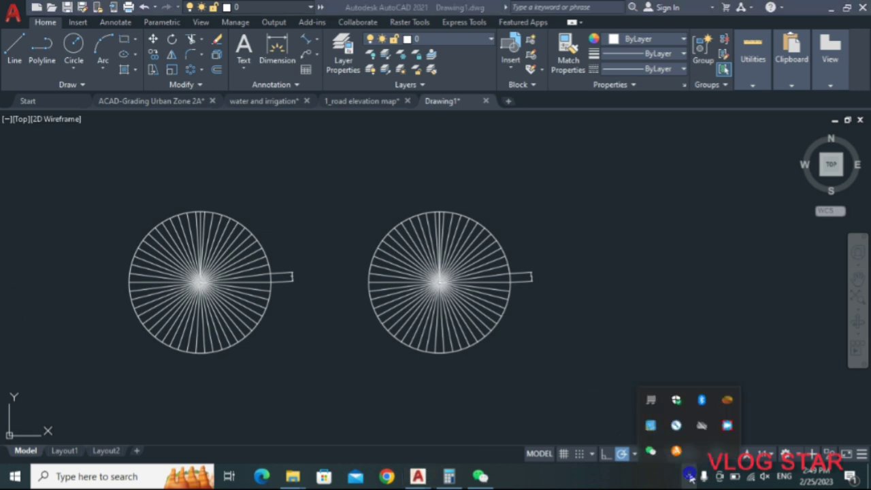
left_click(726, 425)
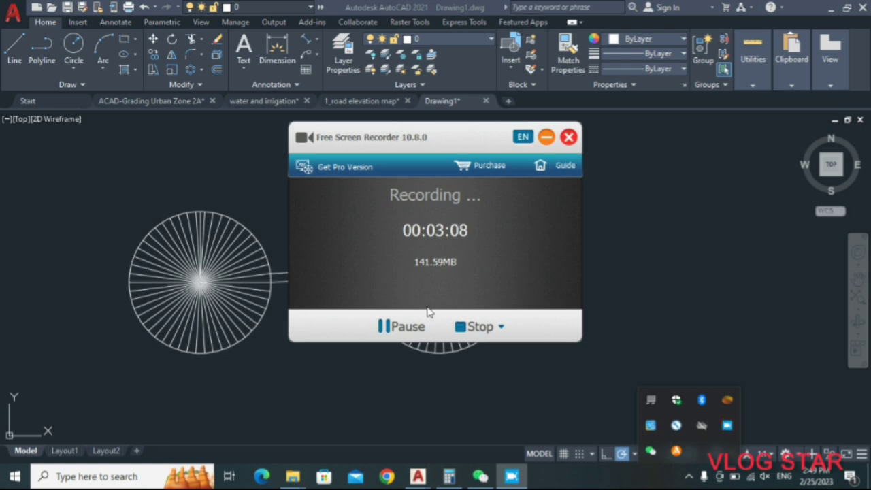